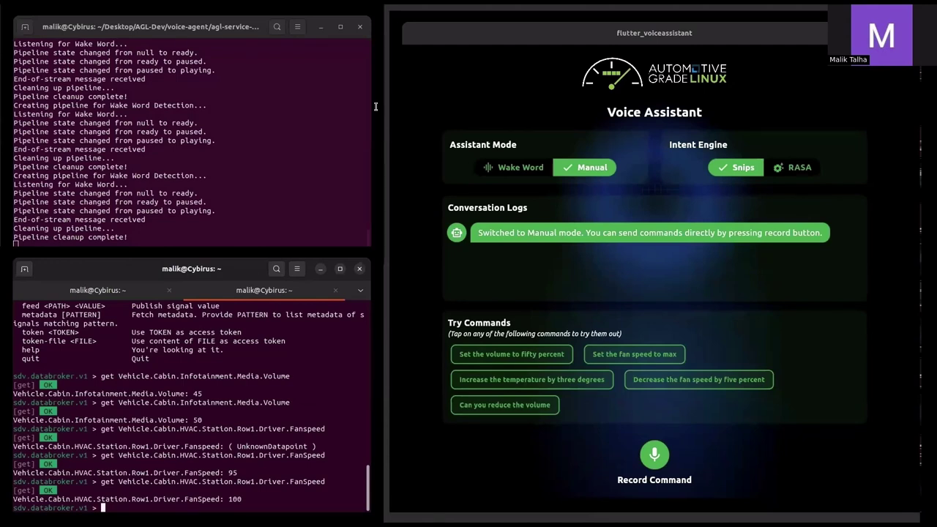
Step: Rerun the media volume query in the databroker CLI, confirming it still reads 50
click(178, 107)
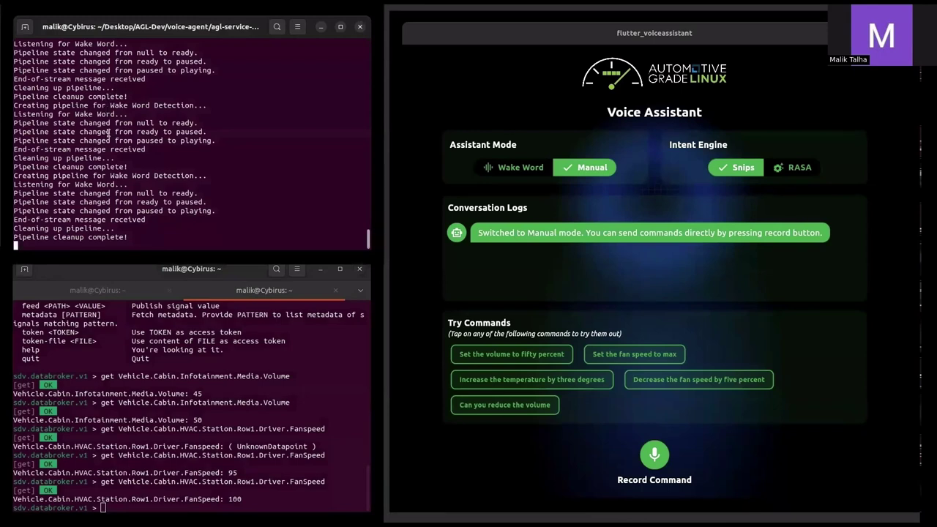
click(175, 415)
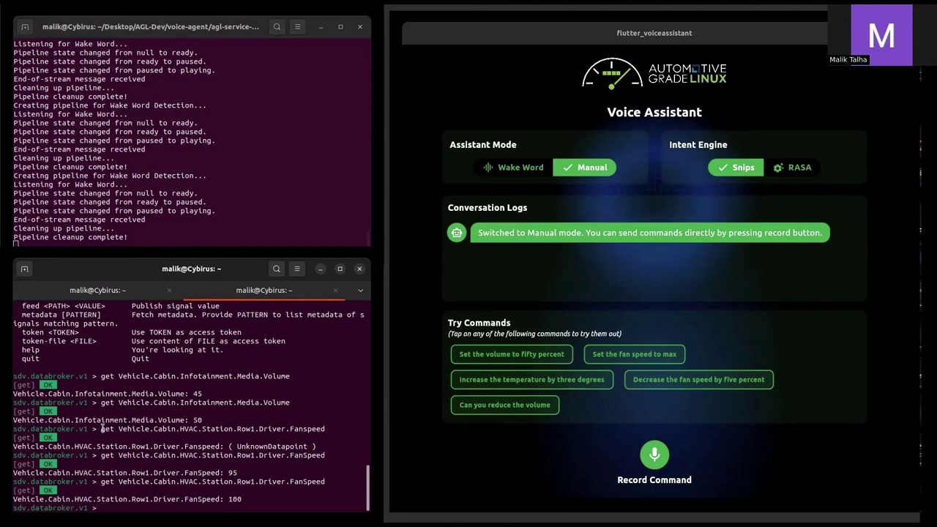
drag(101, 429, 352, 438)
click(192, 434)
drag(101, 403, 287, 404)
key(ctrl+c)
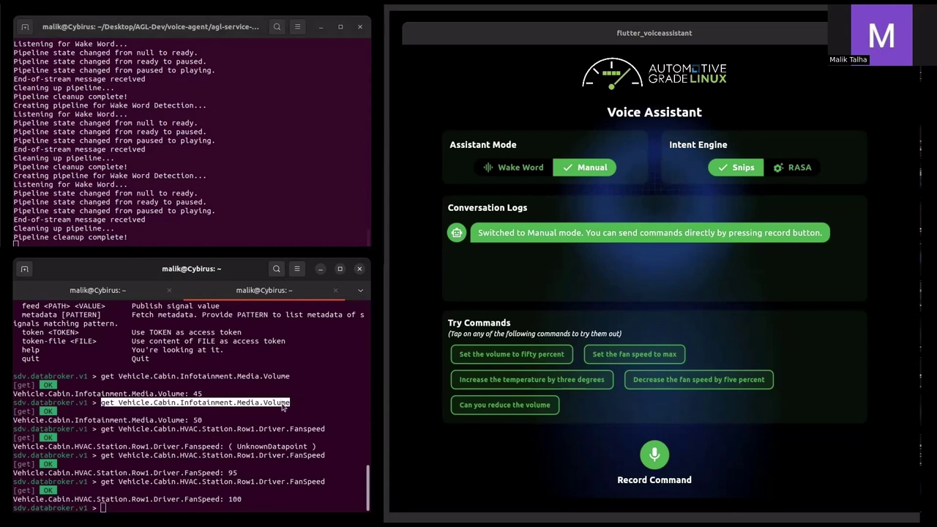
click(157, 505)
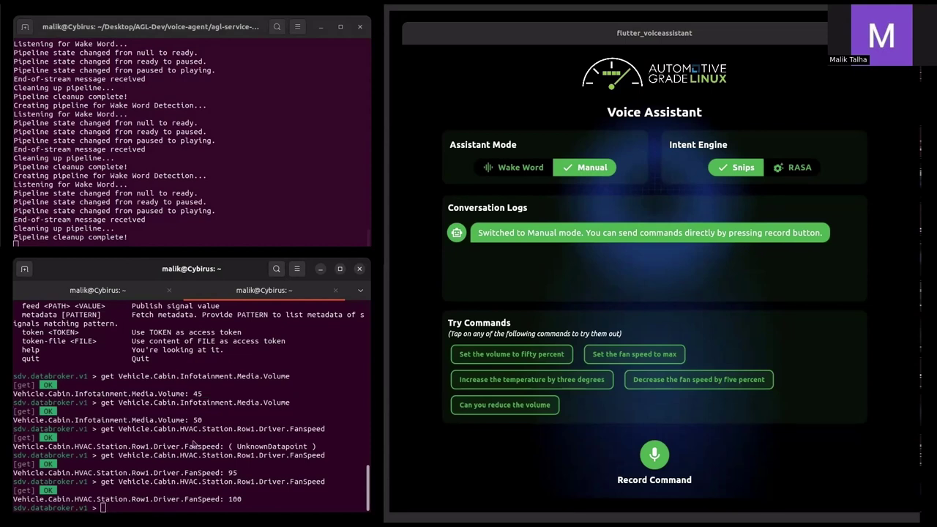
key(ctrl+shift+v)
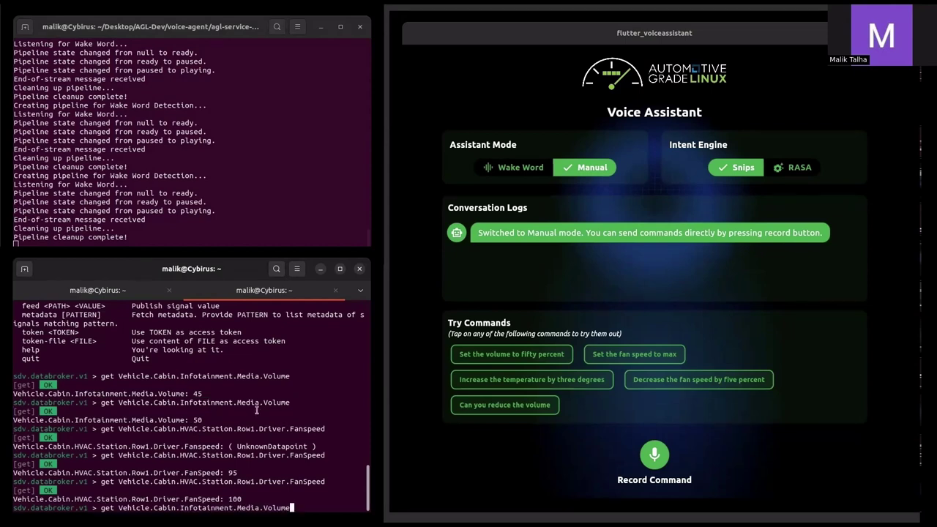
key(Return)
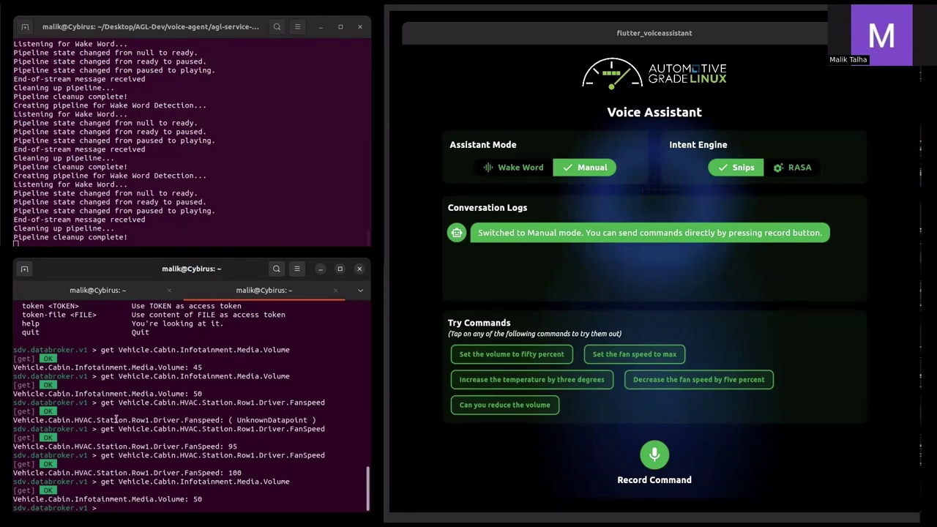
Step: Query Vehicle.Cabin.HVAC.Station.Row1.Driver.FanSpeed again and confirm it reads 100
drag(103, 403, 37, 412)
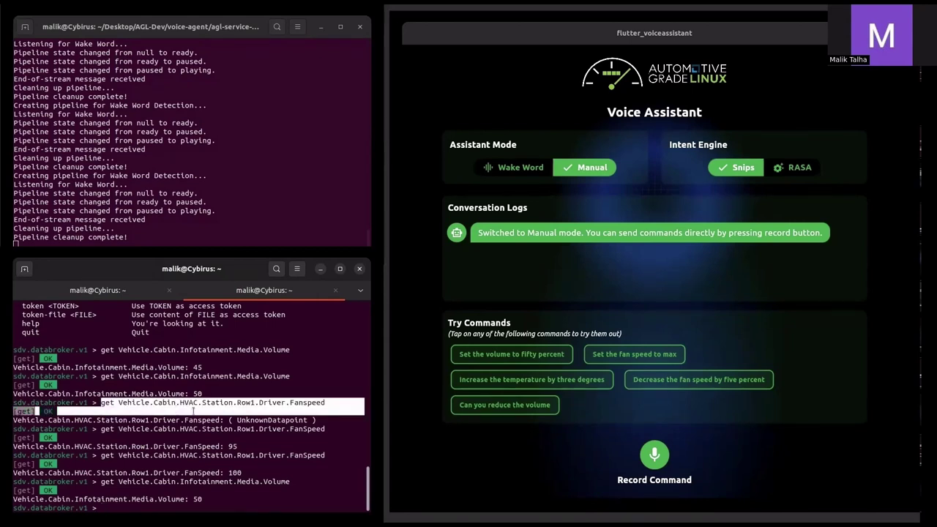
drag(104, 430, 326, 430)
key(ctrl+c)
click(189, 504)
key(Up)
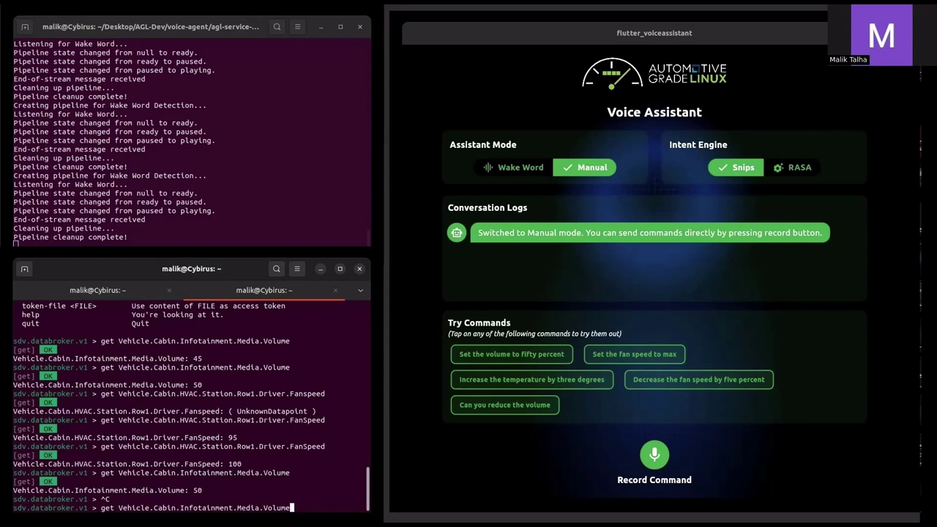
key(BackSpace)
key(BackSpace)
key(BackSpace)
key(BackSpace)
key(BackSpace)
key(BackSpace)
key(BackSpace)
key(BackSpace)
key(BackSpace)
key(BackSpace)
key(BackSpace)
key(BackSpace)
key(BackSpace)
key(BackSpace)
key(BackSpace)
key(BackSpace)
key(BackSpace)
key(BackSpace)
key(BackSpace)
key(BackSpace)
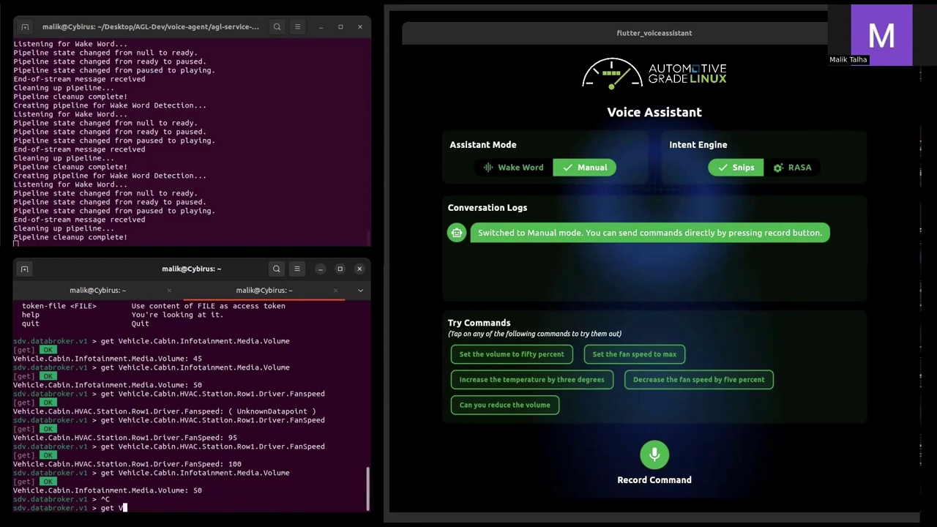
drag(326, 421, 119, 421)
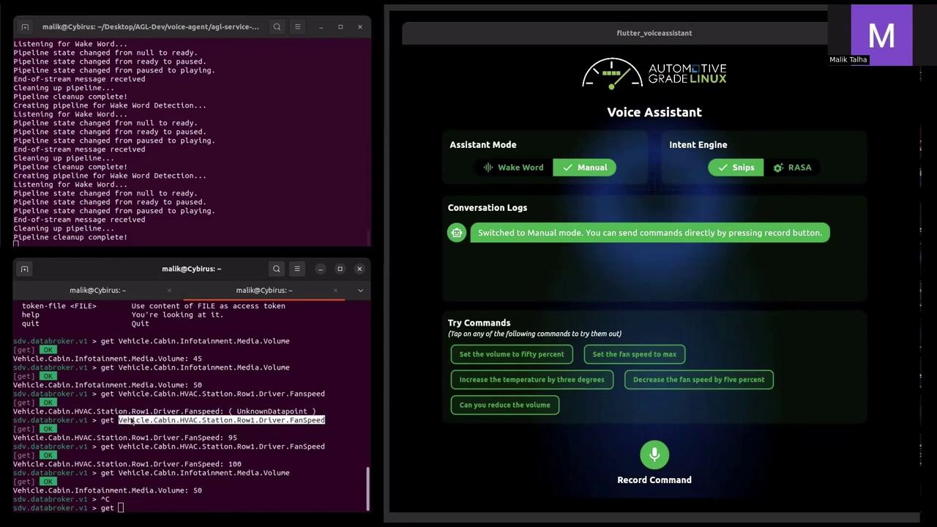
middle_click(166, 504)
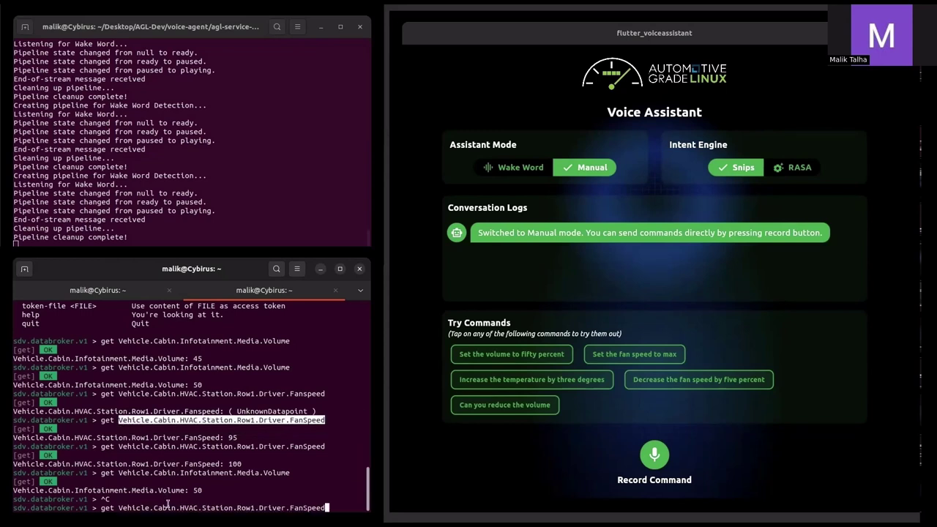
key(Return)
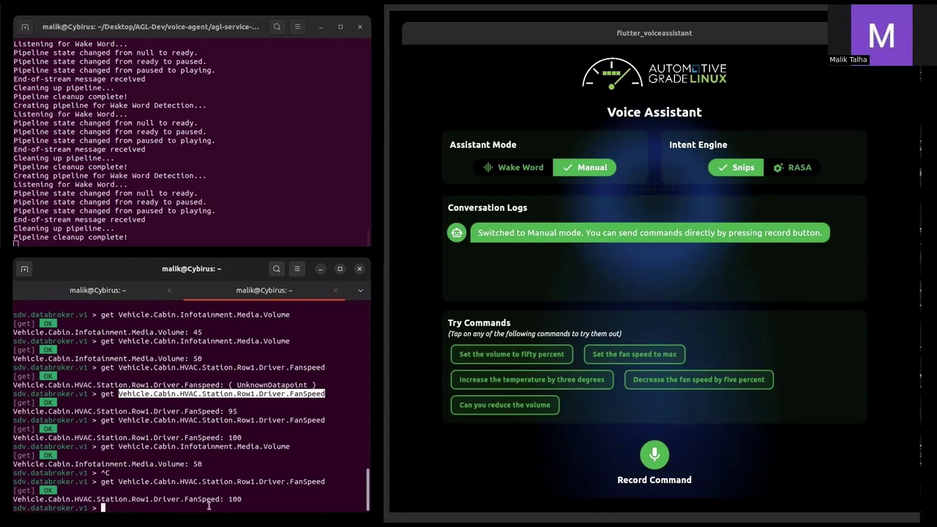
drag(227, 499, 242, 499)
click(269, 502)
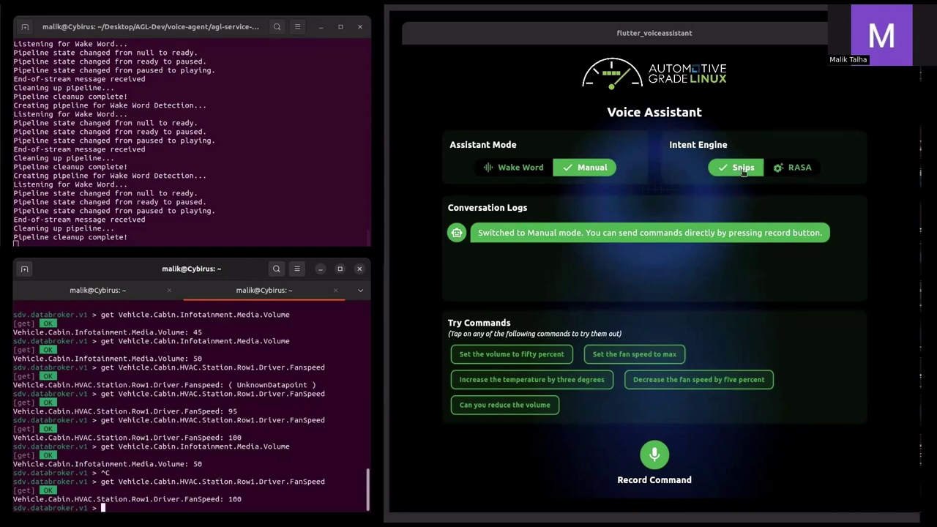
Step: Switch the intent engine to RASA and back to Snips, then request a five percent fan decrease
click(788, 169)
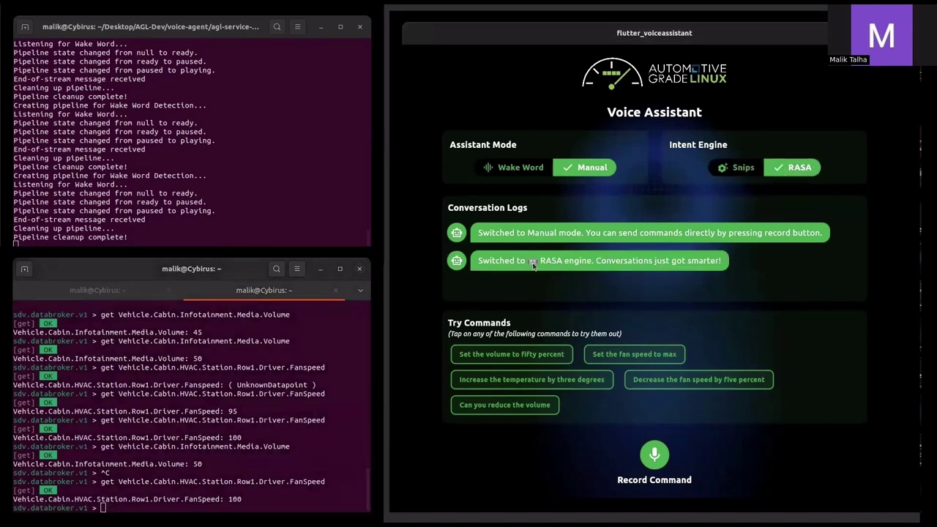
click(741, 174)
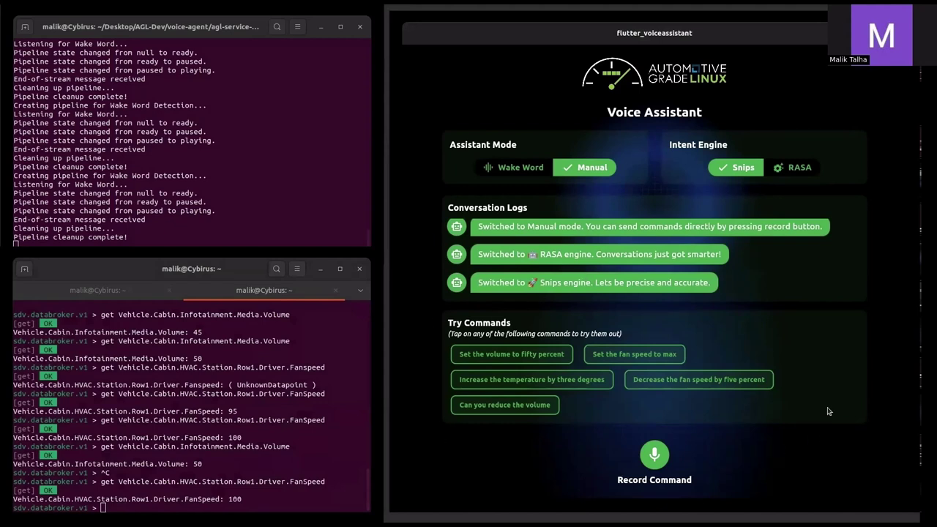
click(658, 384)
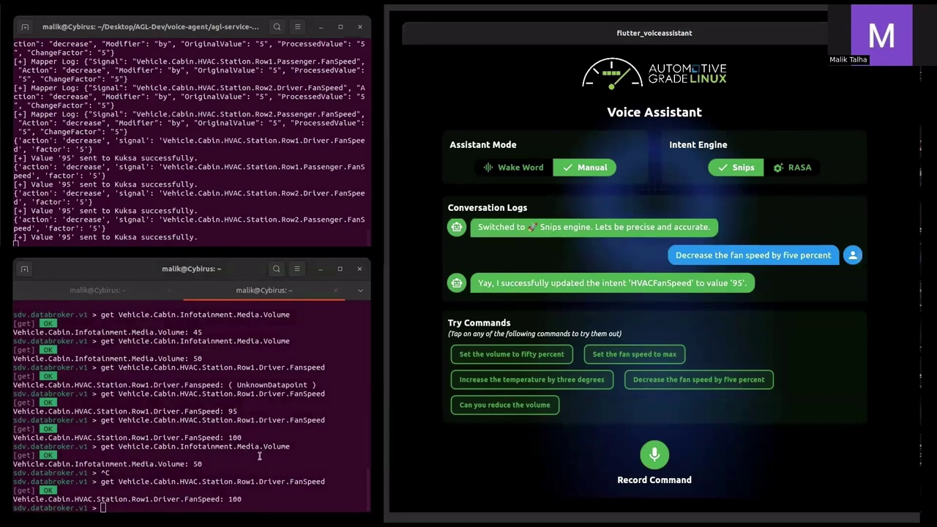
Step: Rerun the driver fan speed query in the databroker CLI, showing it now reads 95
click(317, 489)
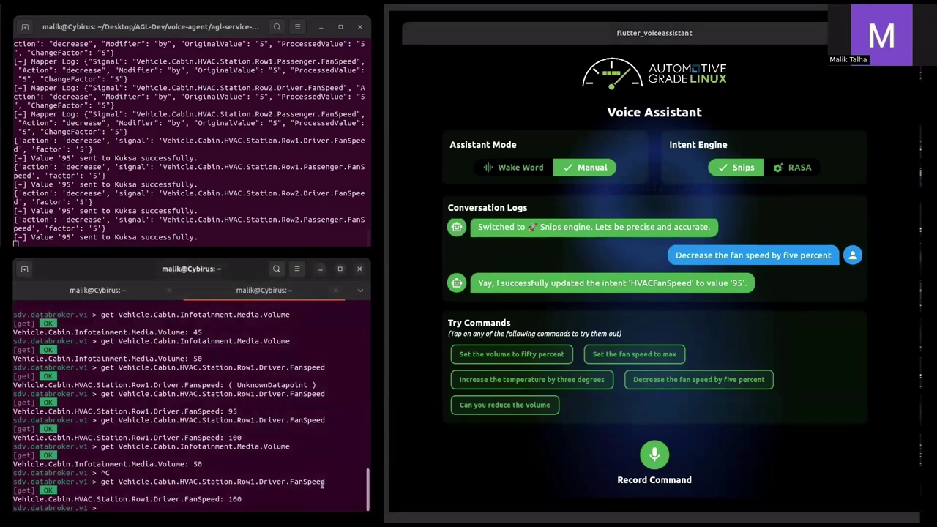
drag(324, 484, 103, 482)
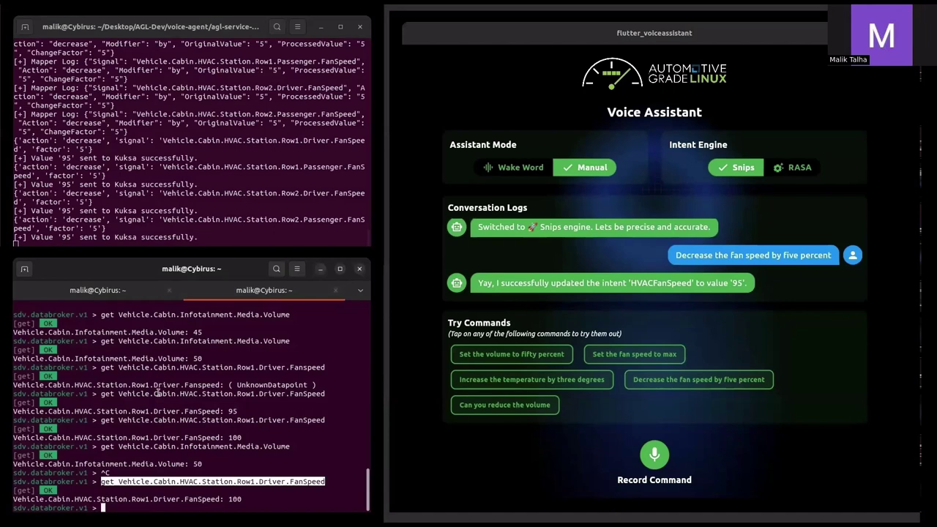
click(136, 508)
middle_click(141, 508)
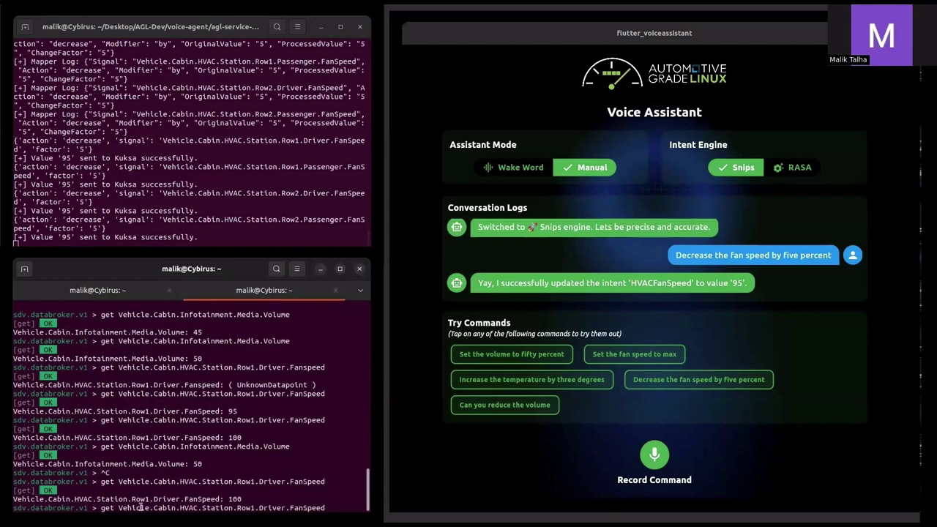
key(Return)
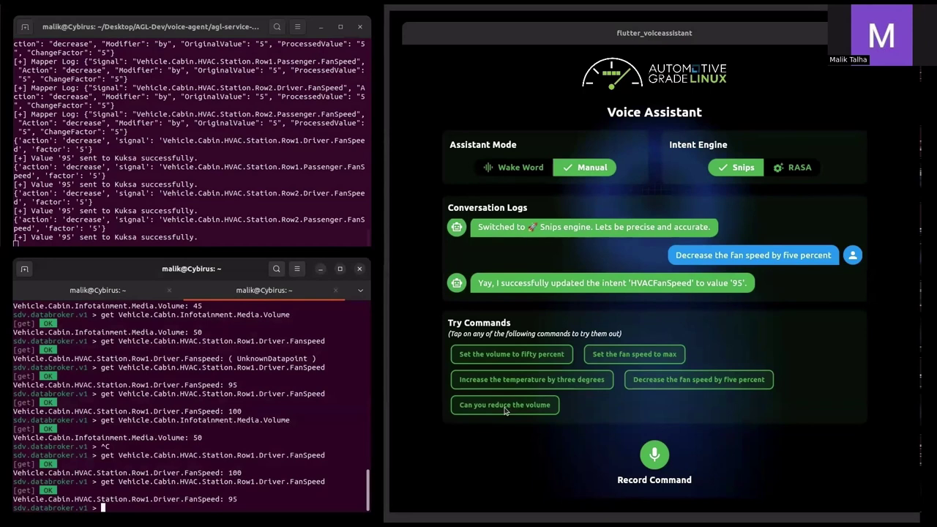
Step: Ask the assistant to reduce the volume and confirm the databroker reports media volume 45
click(505, 406)
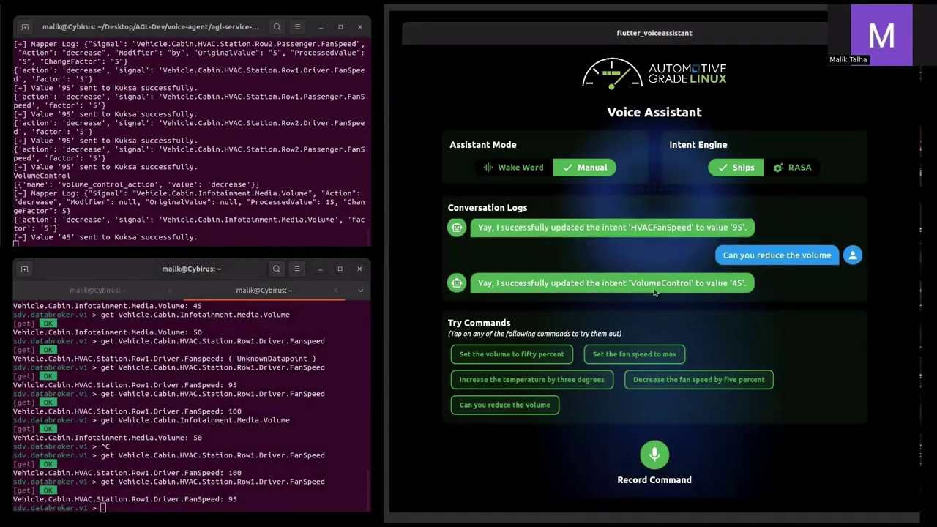
click(208, 497)
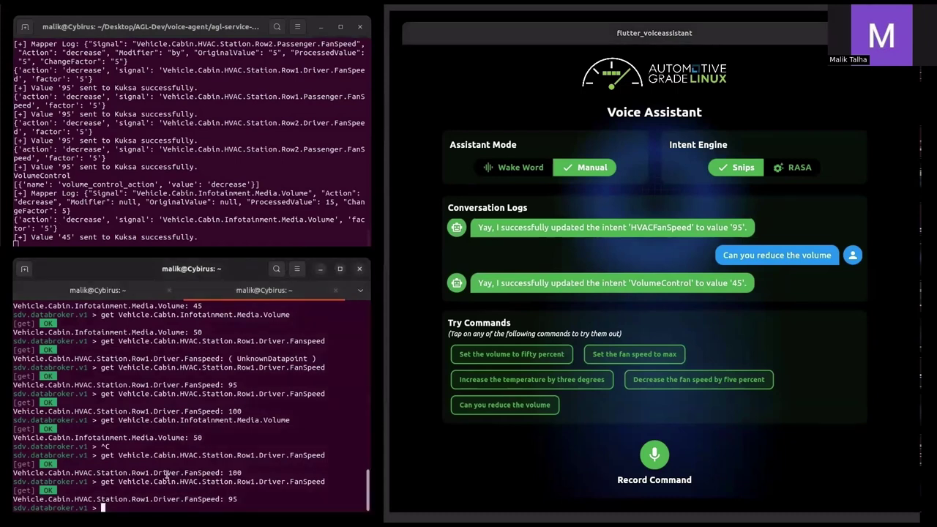
drag(101, 419, 290, 421)
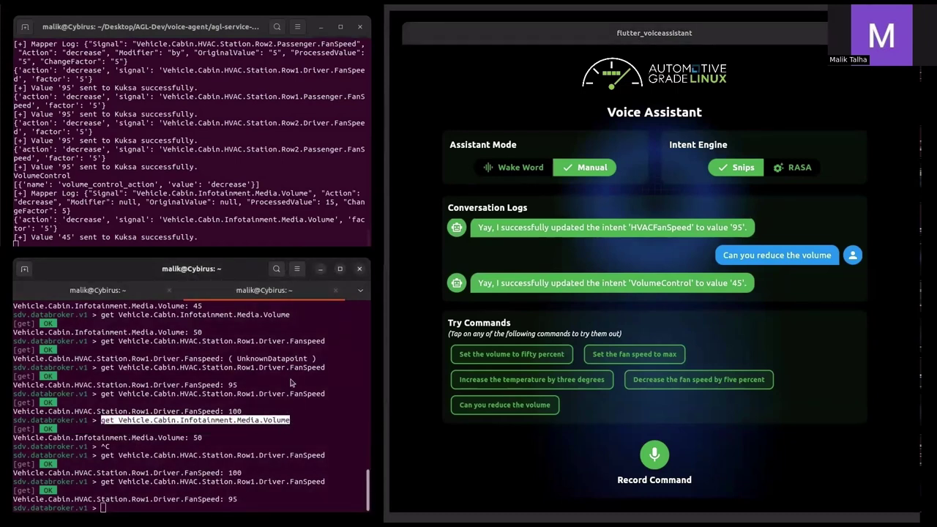
click(126, 504)
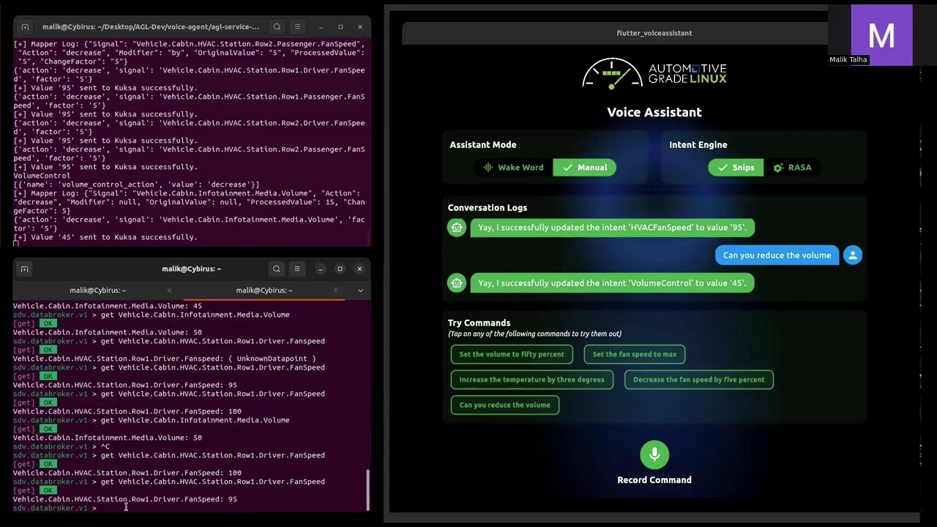
middle_click(302, 430)
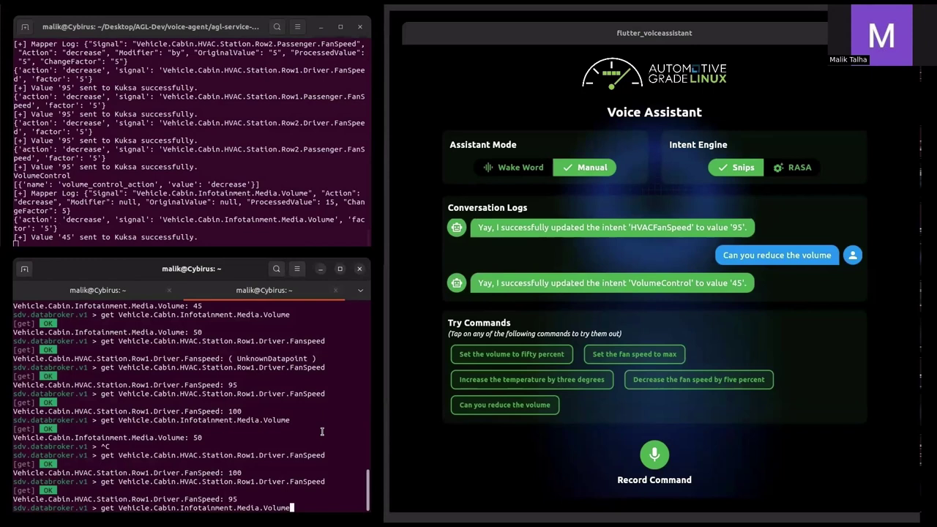
key(Return)
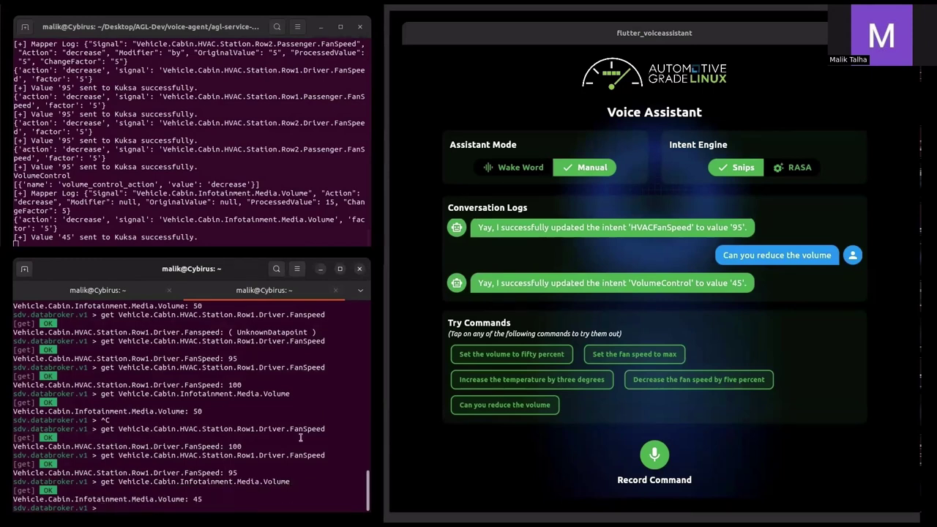
drag(204, 499, 16, 507)
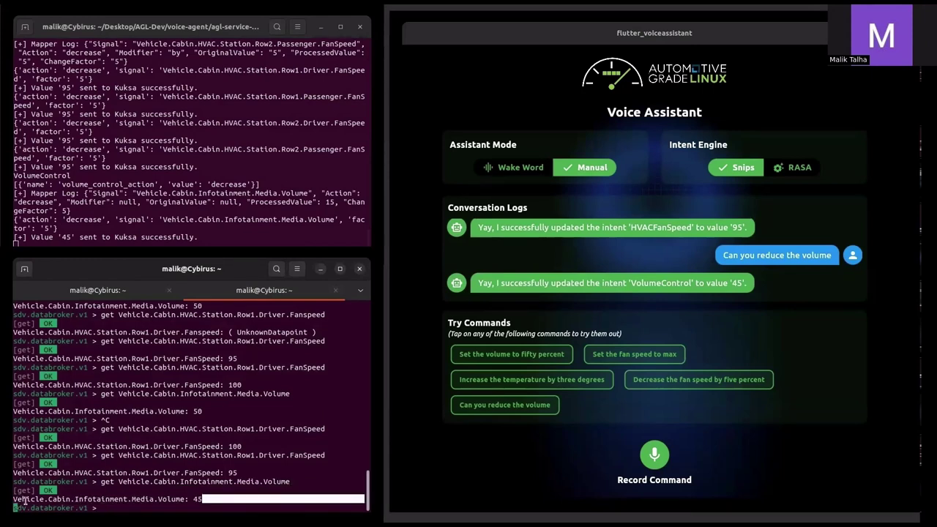
click(218, 455)
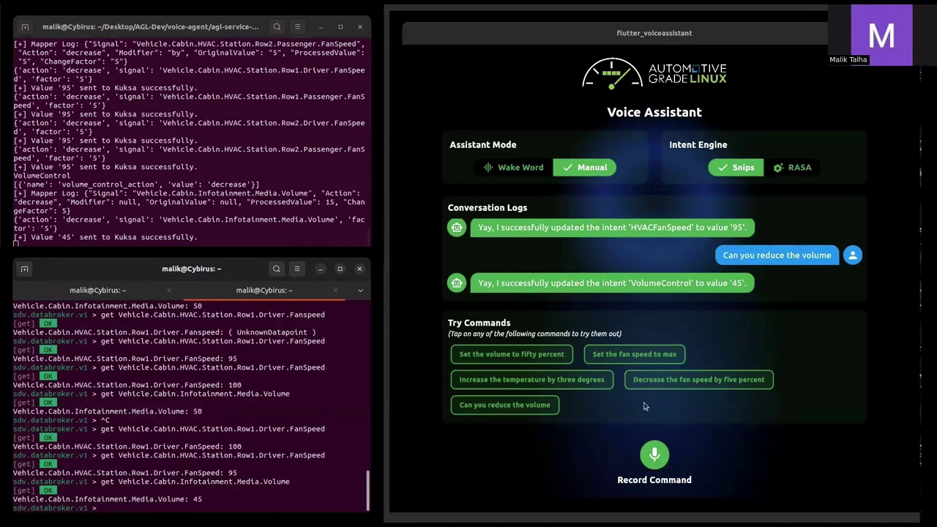
Step: Speak 'can you set the volume to sixty percent', then rerun the volume query showing 60
click(657, 458)
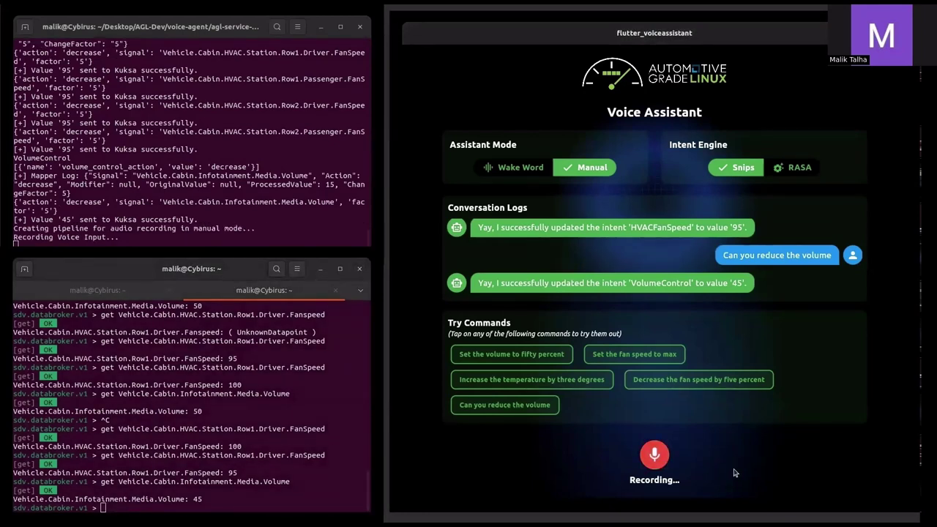
click(655, 456)
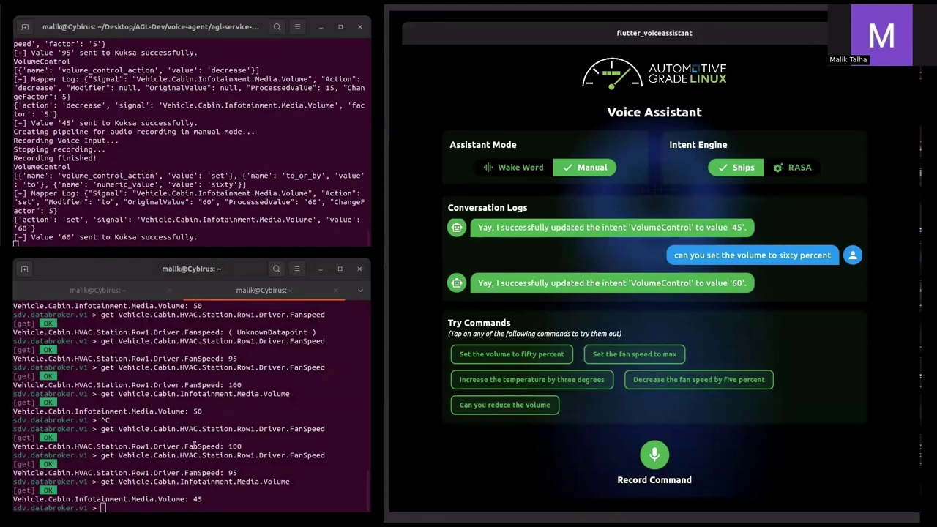
click(124, 486)
key(Up)
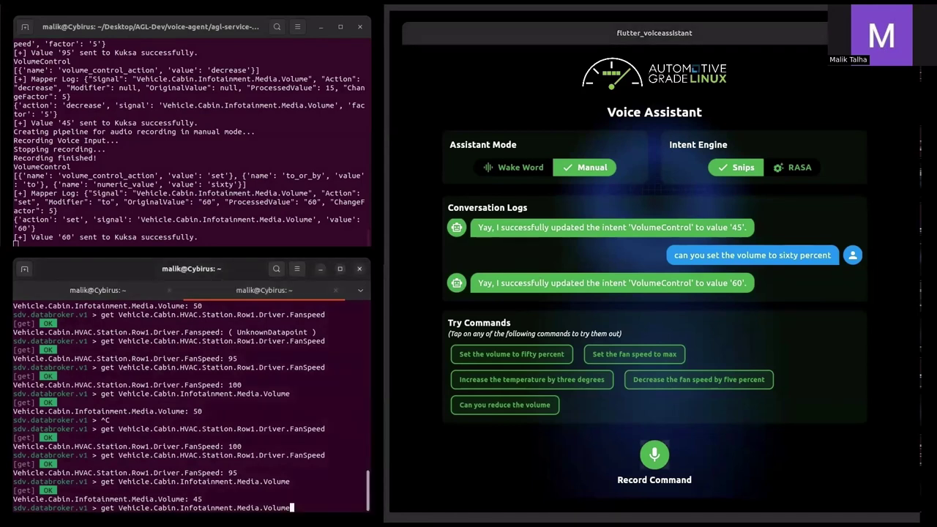
key(Return)
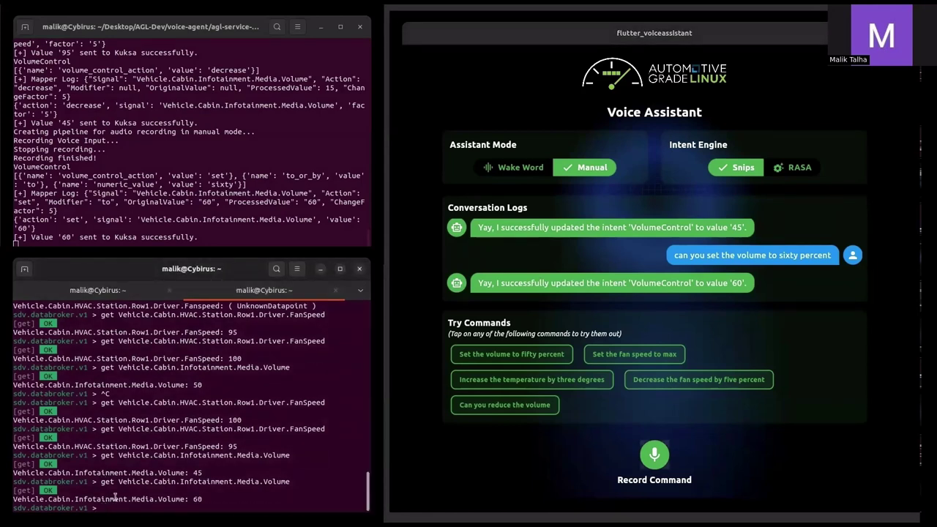
drag(203, 500, 13, 491)
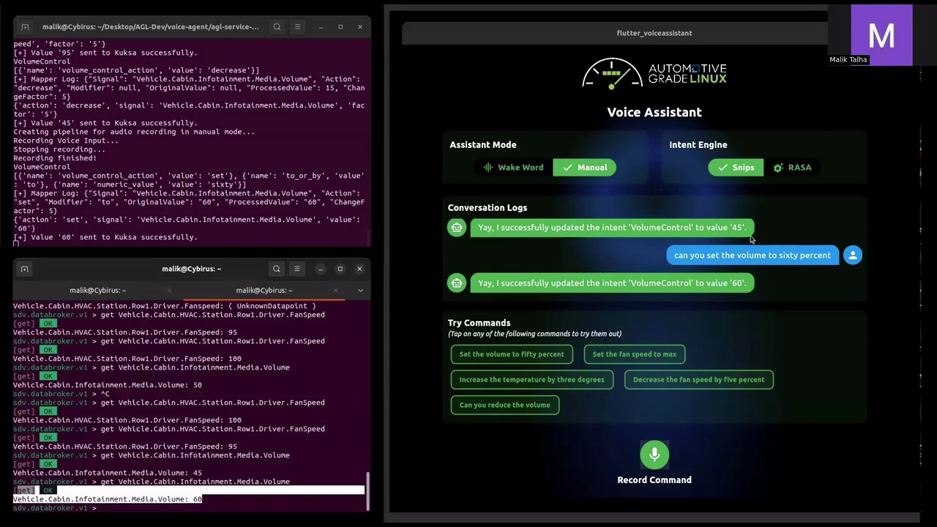
Step: Switch to Wake Word mode, say 'hello automotive', and highlight the STT result and 'Wake word detected!' lines
click(515, 169)
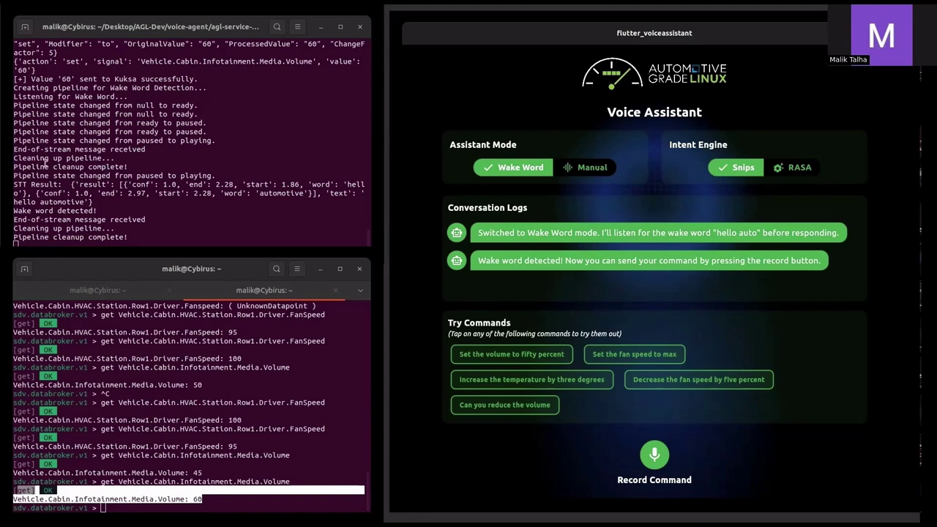
click(23, 167)
double_click(23, 167)
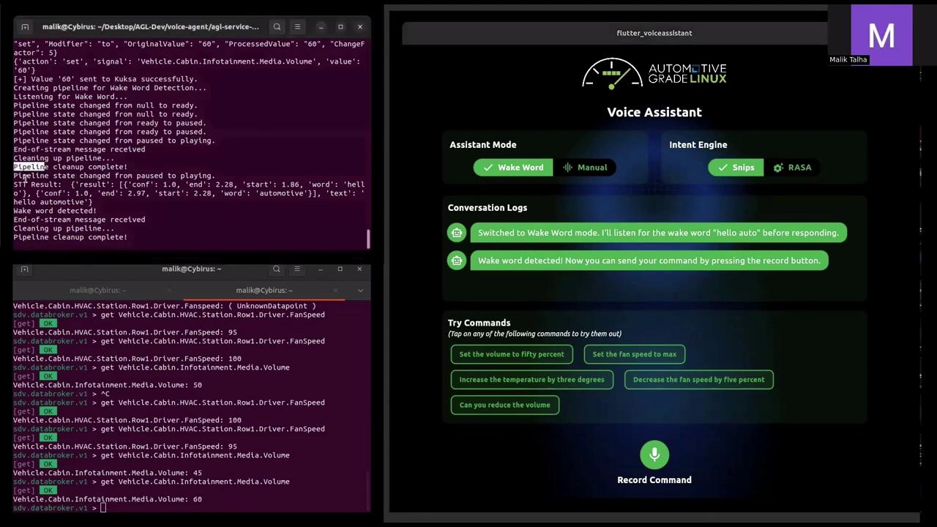
drag(13, 176, 149, 220)
click(152, 237)
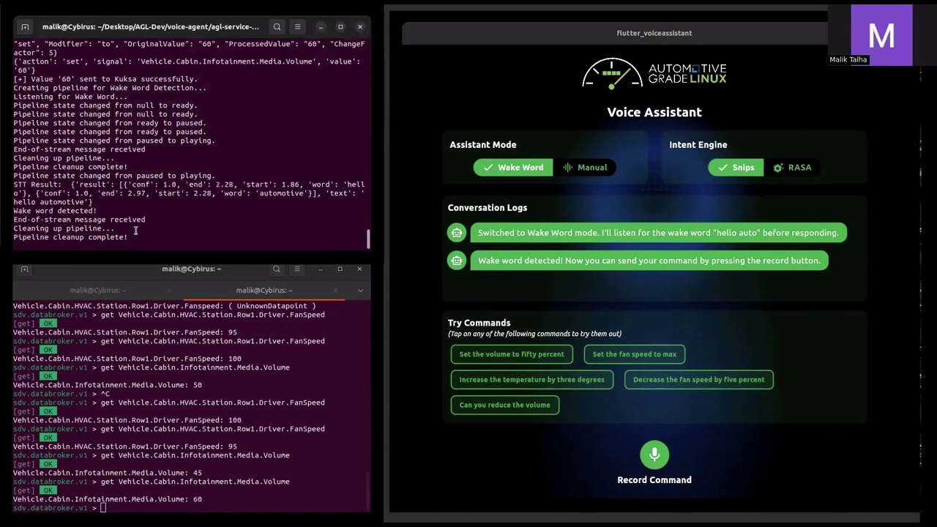
drag(94, 204, 283, 173)
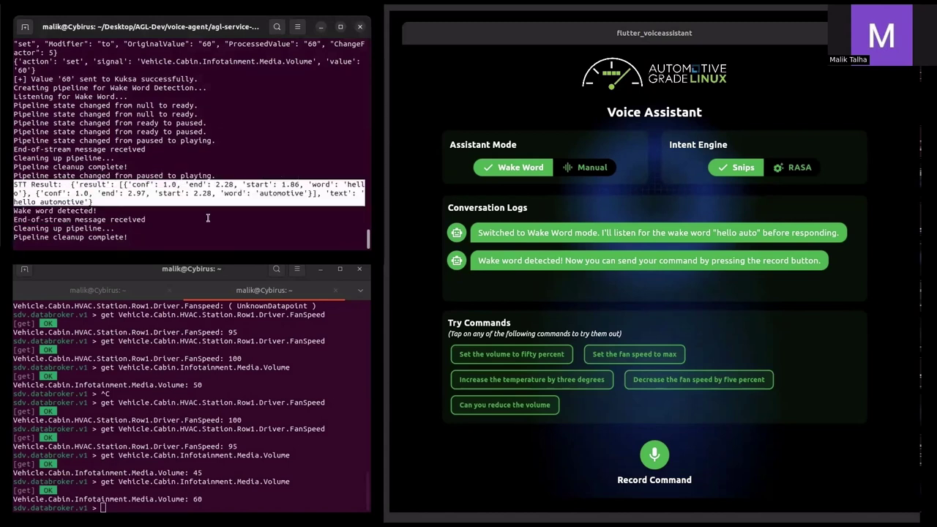
click(133, 232)
drag(105, 212, 31, 212)
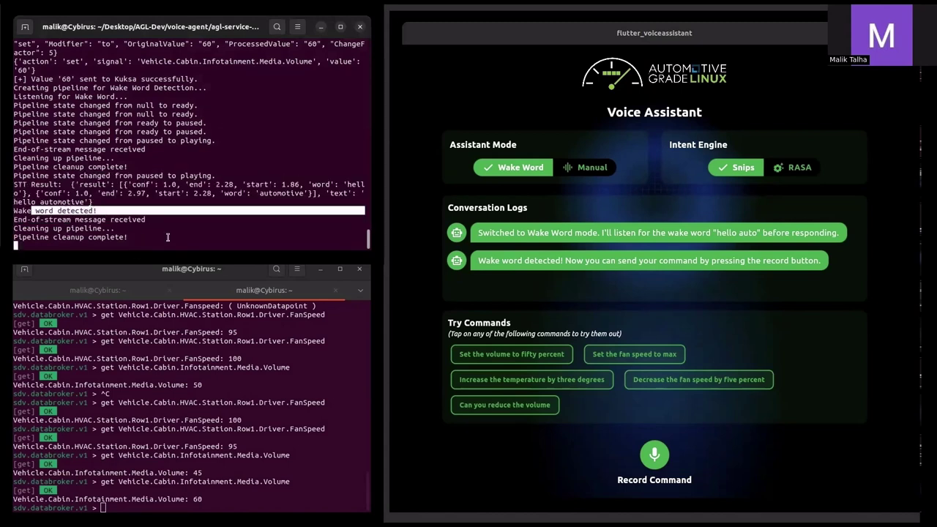